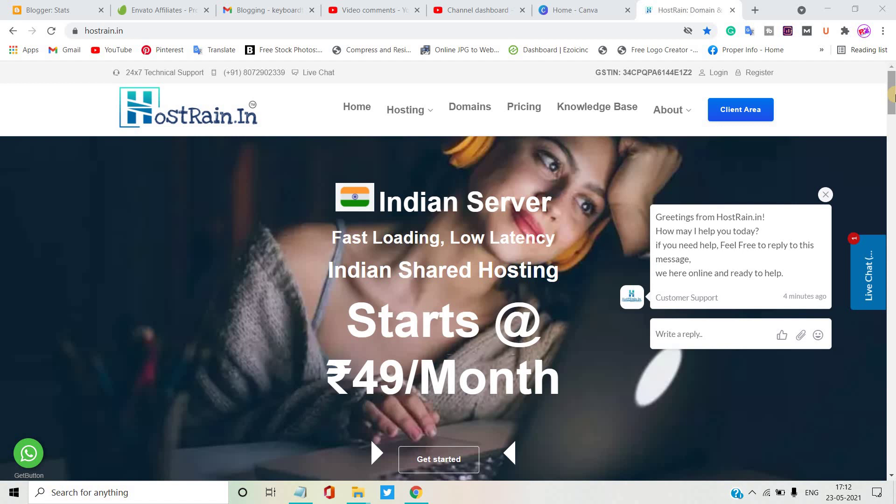
Open the Linux Basic plan's Know more details page in a new tab.
{"action": "left_click_drag", "start_coordinate": [893, 96], "coordinate": [893, 174]}
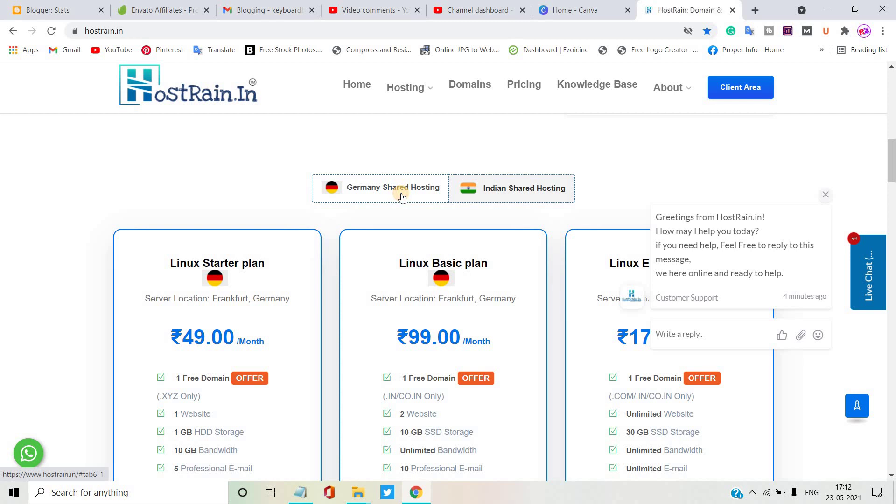
{"action": "mouse_move", "coordinate": [892, 180]}
{"action": "left_mouse_down"}
{"action": "mouse_move", "coordinate": [892, 197]}
{"action": "mouse_move", "coordinate": [892, 189]}
{"action": "left_mouse_up"}
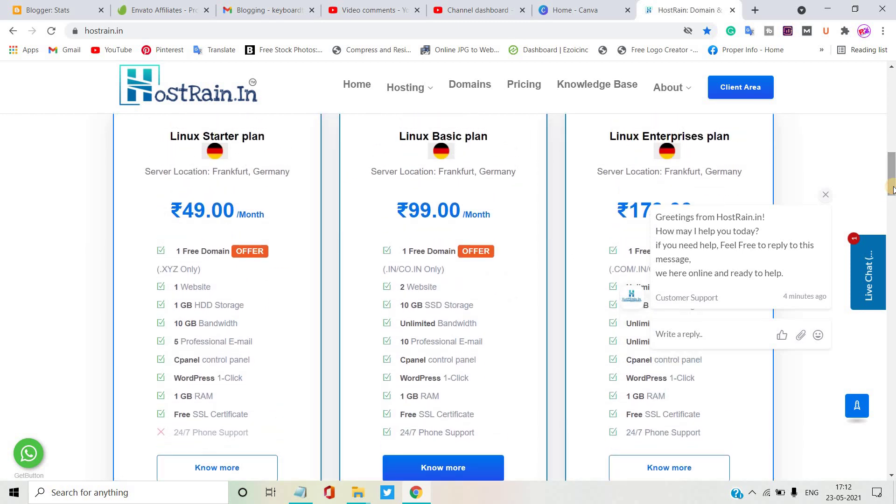
{"action": "scroll", "coordinate": [892, 191], "scroll_direction": "up", "scroll_amount": 1}
{"action": "left_click_drag", "start_coordinate": [892, 194], "coordinate": [892, 212]}
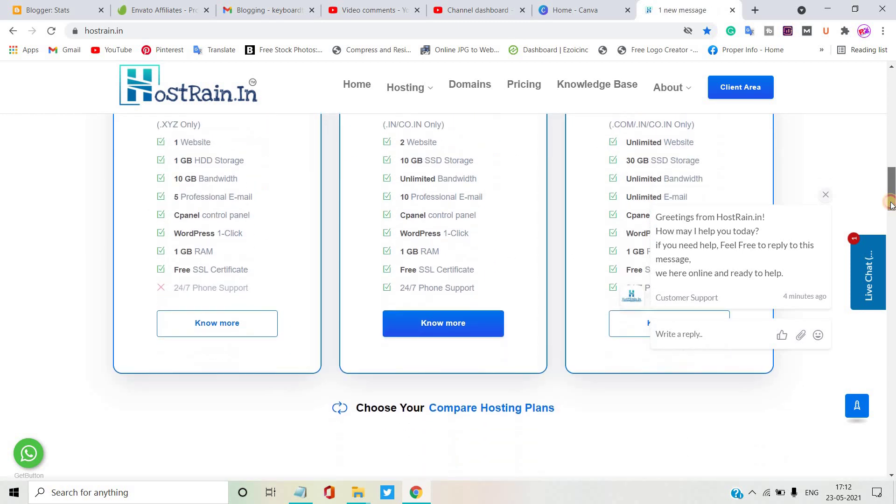
{"action": "right_click", "coordinate": [447, 325]}
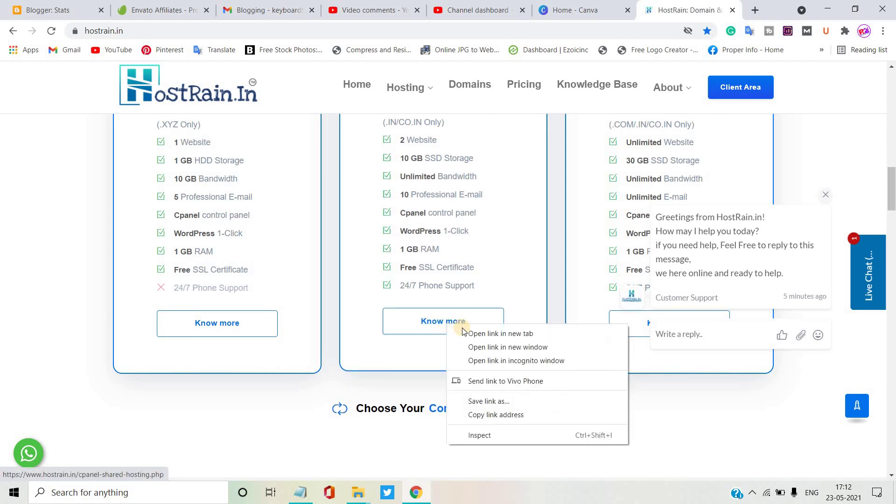
{"action": "left_click", "coordinate": [464, 333]}
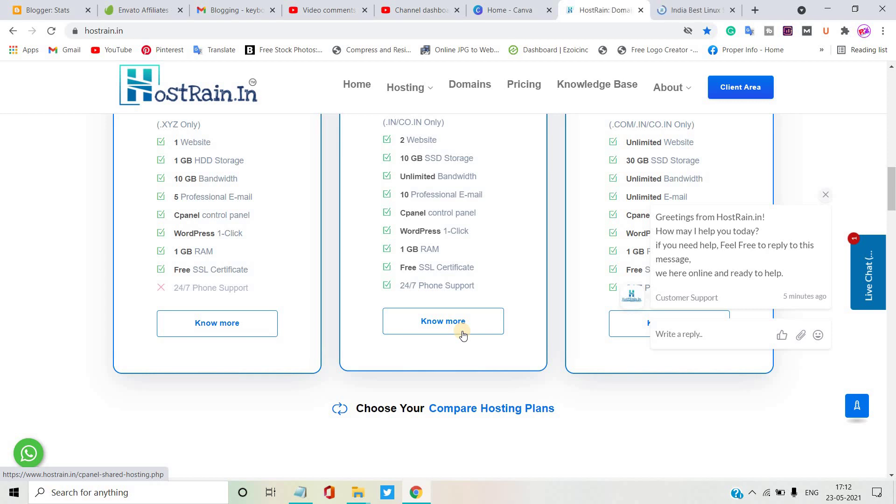
Switch to the new cPanel hosting tab and bring the ₹49, ₹99 and ₹179 plan cards into view.
{"action": "left_click", "coordinate": [700, 6]}
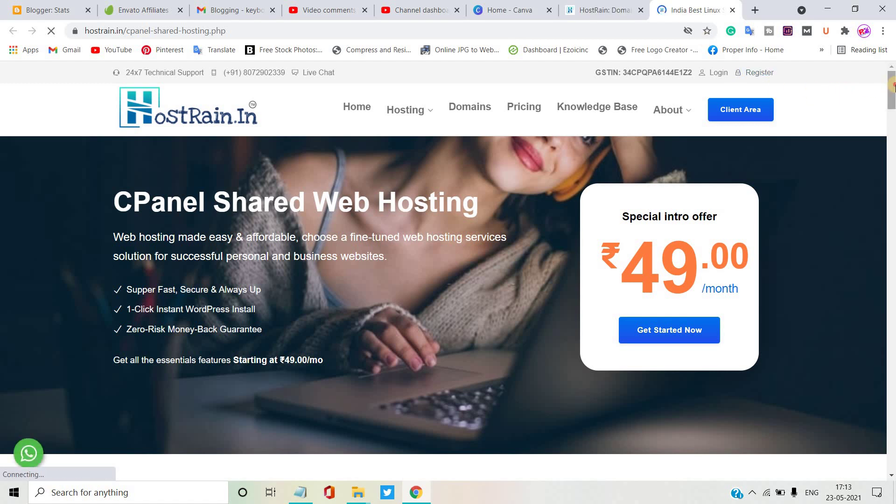
{"action": "scroll", "coordinate": [892, 148], "scroll_direction": "down", "scroll_amount": 5}
{"action": "scroll", "coordinate": [892, 147], "scroll_direction": "down", "scroll_amount": 10}
{"action": "scroll", "coordinate": [892, 145], "scroll_direction": "up", "scroll_amount": 2}
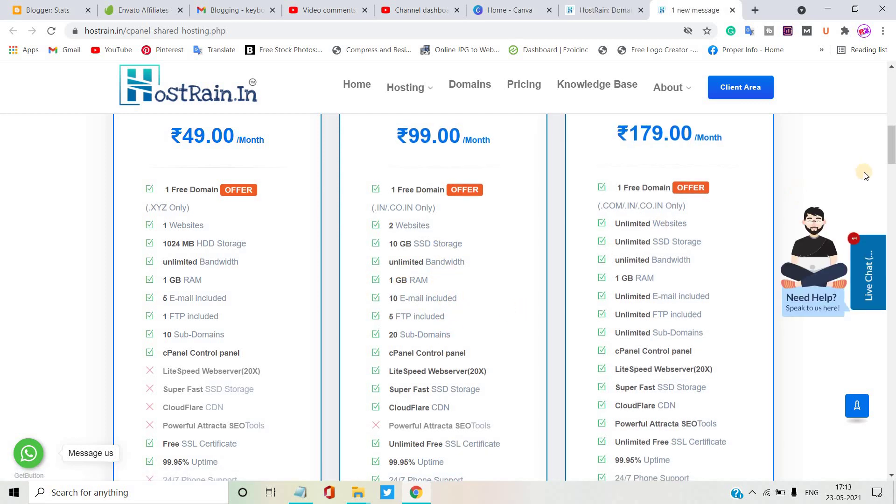
{"action": "left_click_drag", "start_coordinate": [892, 148], "coordinate": [892, 173]}
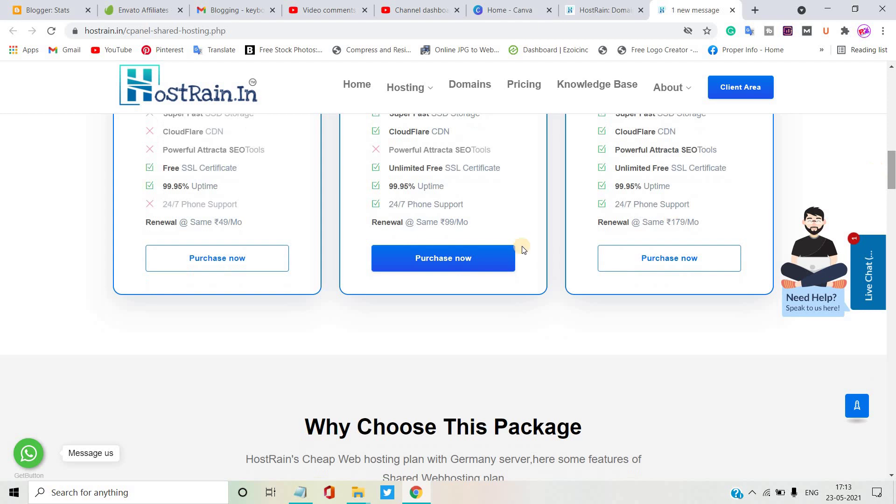
Start buying the ₹99 per month plan and check availability of rockermixteach.in.
{"action": "left_click", "coordinate": [408, 251]}
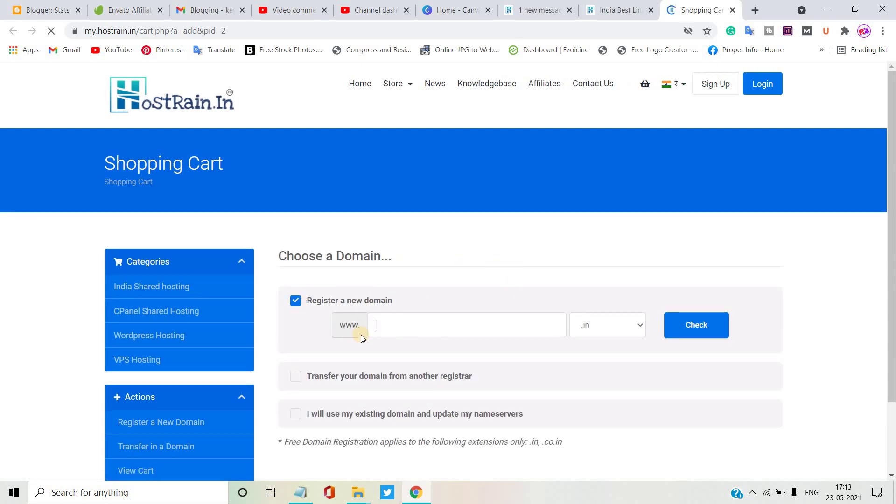
{"action": "type", "text": "rockermixteach"}
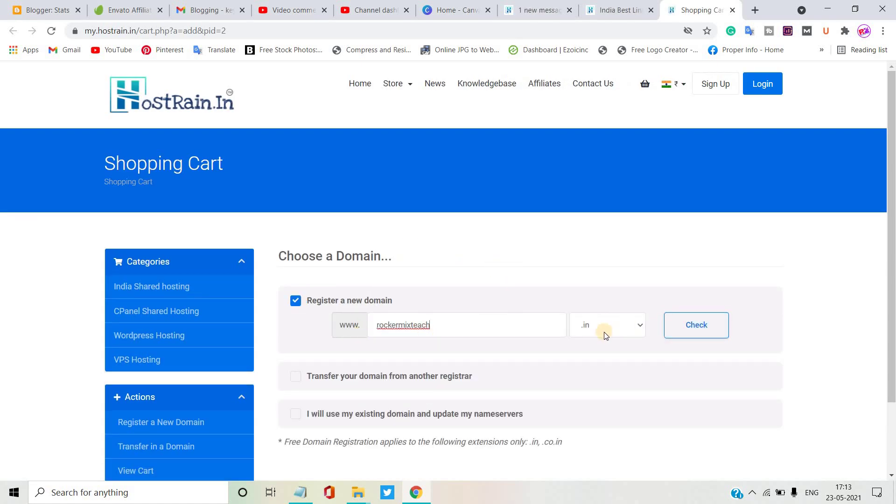
{"action": "left_click", "coordinate": [707, 330]}
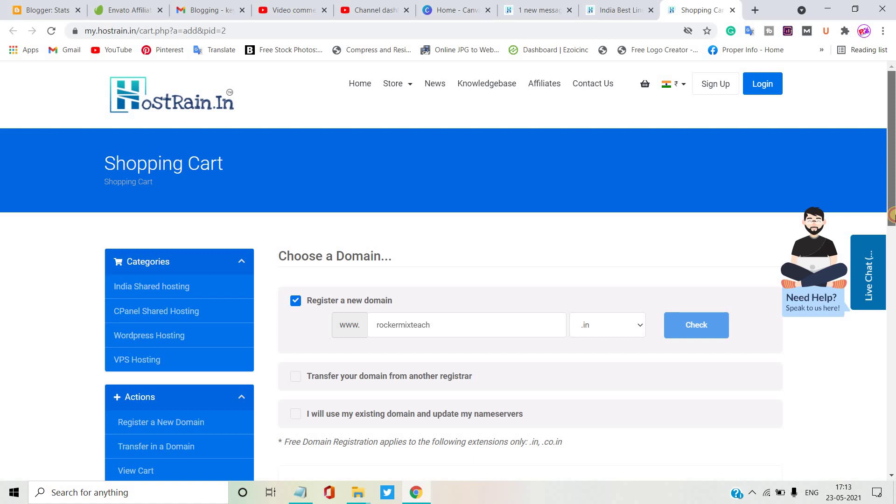
Continue with the available rockermixteach.in domain (₹399.00) to the Configure page.
{"action": "scroll", "coordinate": [892, 226], "scroll_direction": "down", "scroll_amount": 2}
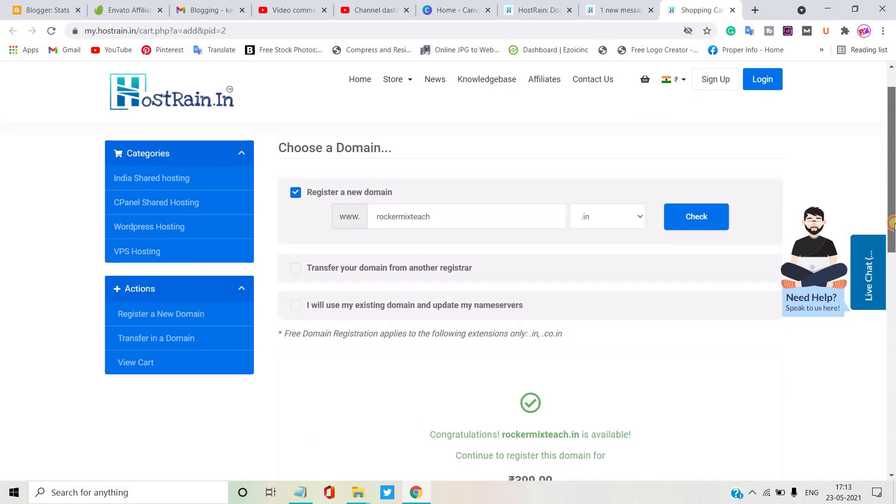
{"action": "scroll", "coordinate": [892, 227], "scroll_direction": "down", "scroll_amount": 1}
{"action": "left_click_drag", "start_coordinate": [892, 227], "coordinate": [893, 290]}
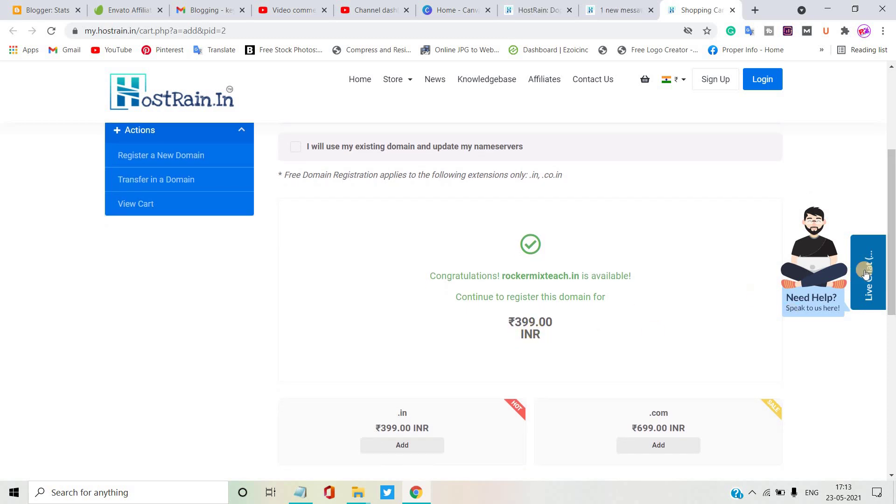
{"action": "left_click_drag", "start_coordinate": [892, 266], "coordinate": [892, 403]}
{"action": "left_click", "coordinate": [549, 442]}
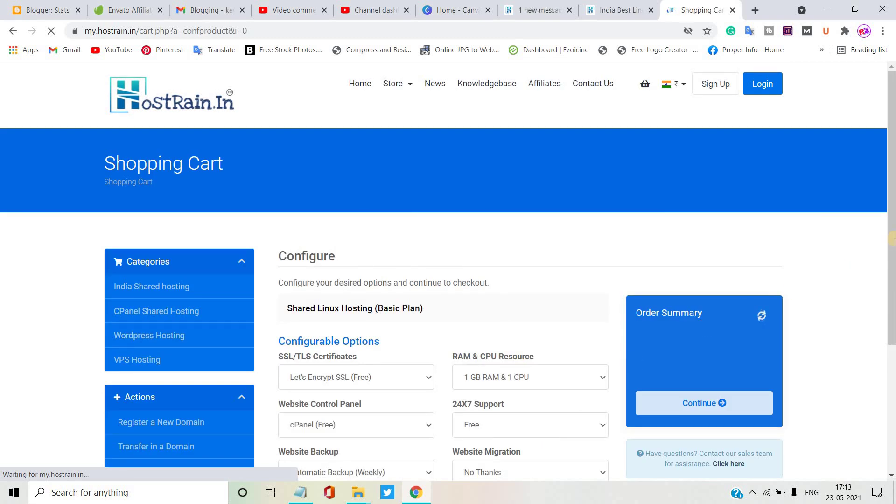
Keep the Basic Plan defaults with 12 Month Price billing (₹1,401.84) and proceed to Domains Configuration.
{"action": "scroll", "coordinate": [892, 256], "scroll_direction": "down", "scroll_amount": 2}
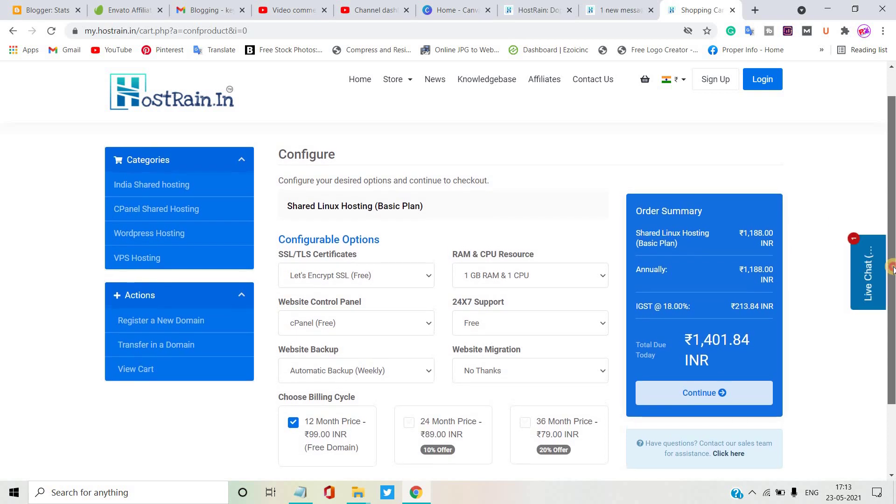
{"action": "mouse_move", "coordinate": [893, 273]}
{"action": "left_mouse_down"}
{"action": "mouse_move", "coordinate": [892, 290]}
{"action": "mouse_move", "coordinate": [893, 279]}
{"action": "left_mouse_up"}
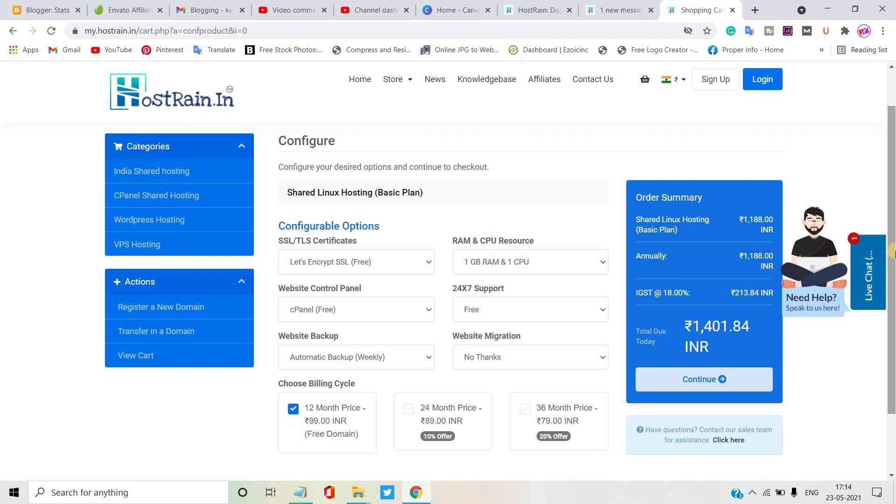
{"action": "left_click_drag", "start_coordinate": [892, 250], "coordinate": [892, 264]}
{"action": "left_click_drag", "start_coordinate": [892, 273], "coordinate": [892, 271]}
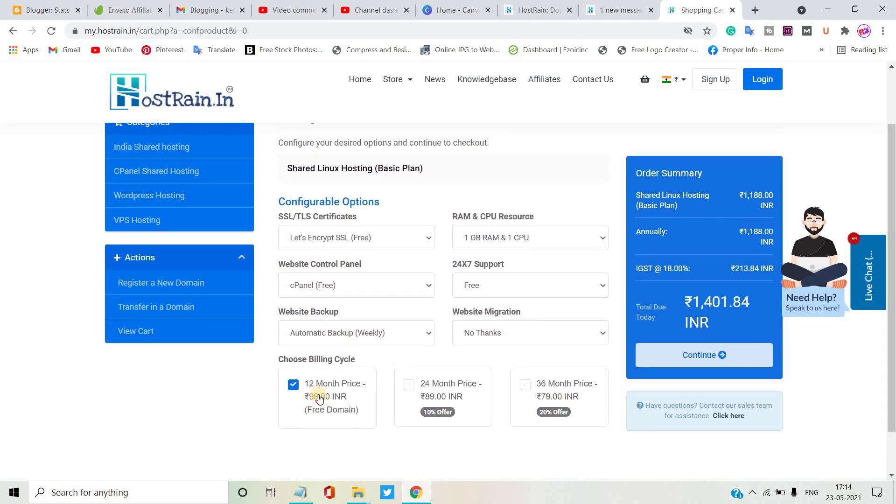
{"action": "left_click_drag", "start_coordinate": [892, 342], "coordinate": [893, 382]}
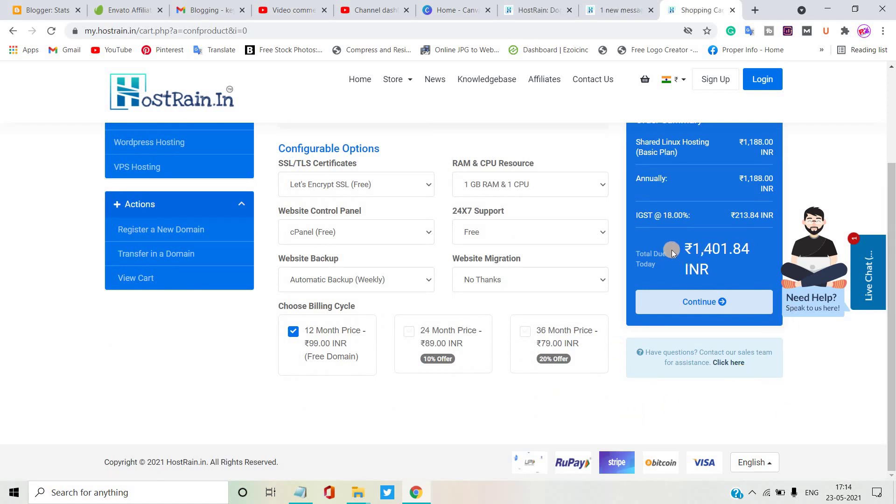
{"action": "left_click", "coordinate": [707, 299]}
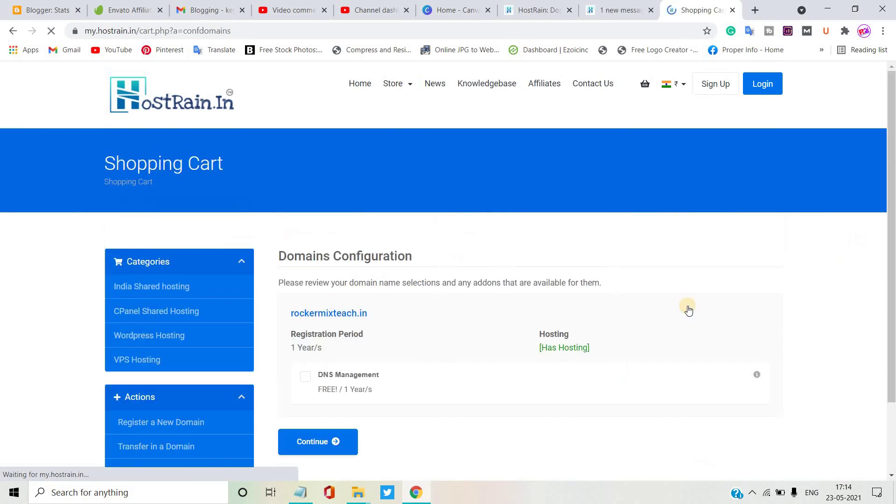
Enable free DNS Management for rockermixteach.in and continue to Review & Checkout.
{"action": "left_click", "coordinate": [312, 376]}
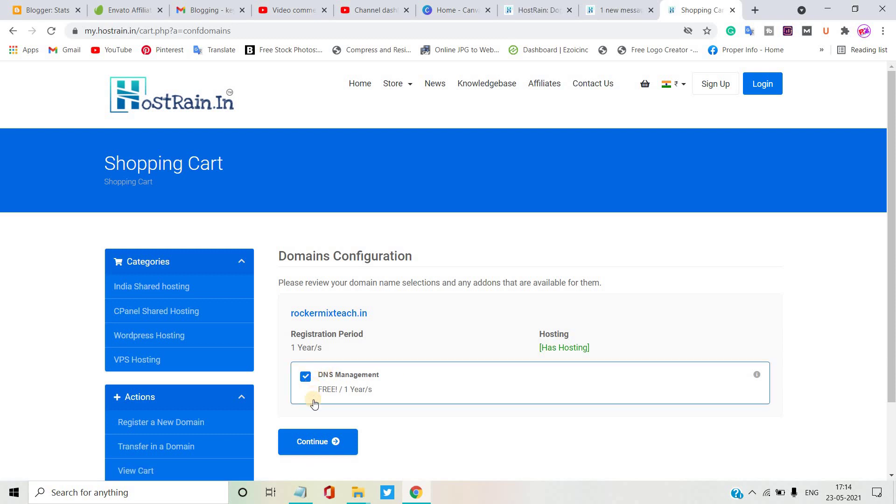
{"action": "left_click", "coordinate": [319, 444]}
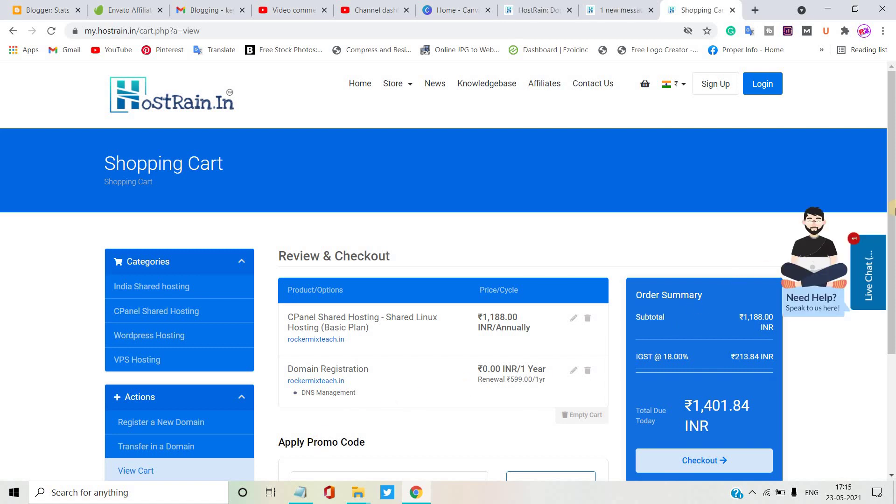
Fill the cart's promo code field with 'free' from the autofill suggestion.
{"action": "left_click_drag", "start_coordinate": [893, 214], "coordinate": [892, 263]}
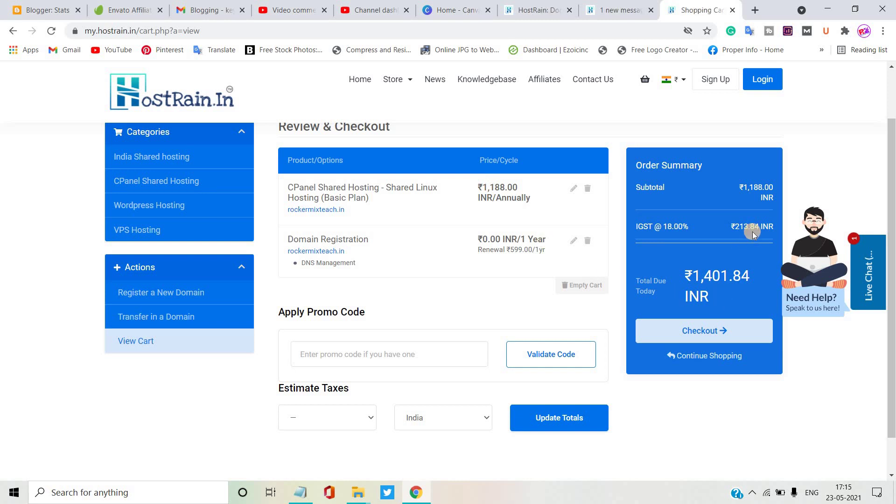
{"action": "left_click", "coordinate": [326, 355]}
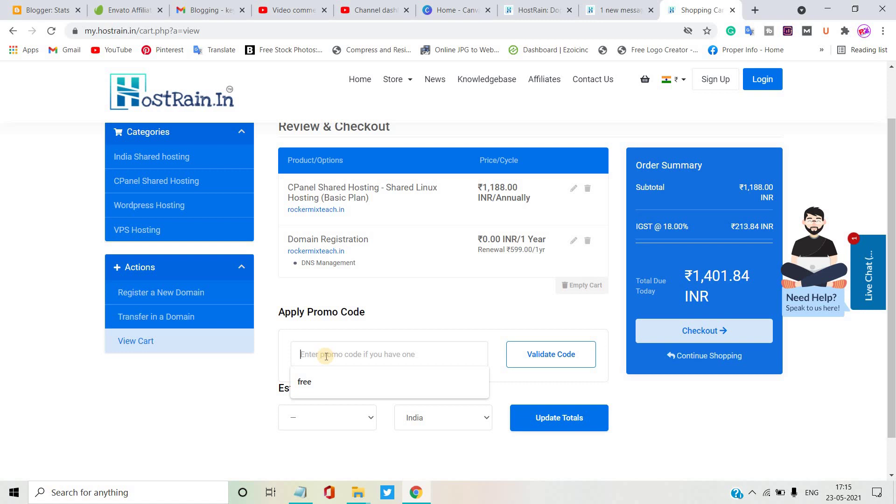
{"action": "left_click", "coordinate": [321, 382]}
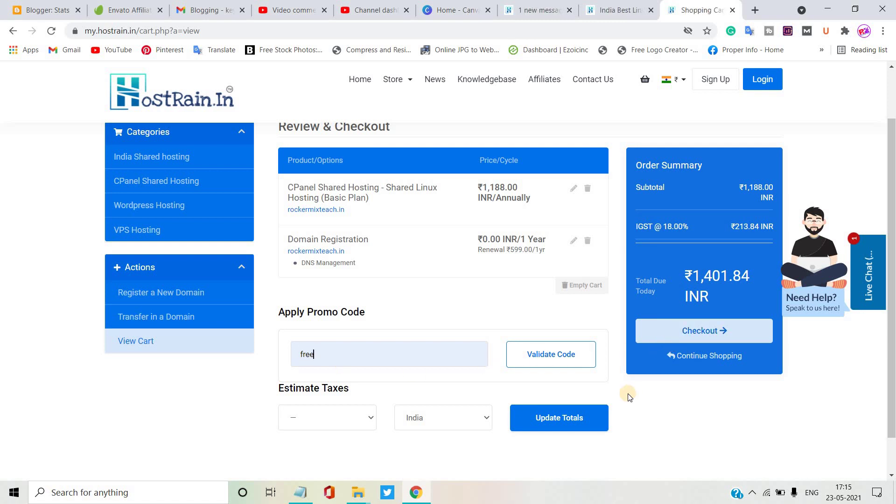
Check the tax-estimate state choices without changing them, then return to the top of the cart.
{"action": "left_click", "coordinate": [370, 420]}
{"action": "left_click", "coordinate": [370, 420]}
{"action": "left_click_drag", "start_coordinate": [893, 285], "coordinate": [893, 312]}
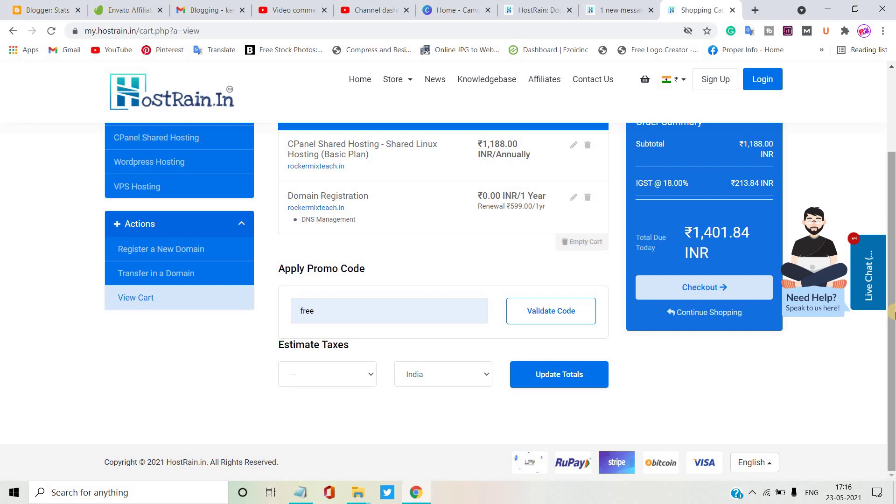
{"action": "left_click_drag", "start_coordinate": [893, 312], "coordinate": [891, 166]}
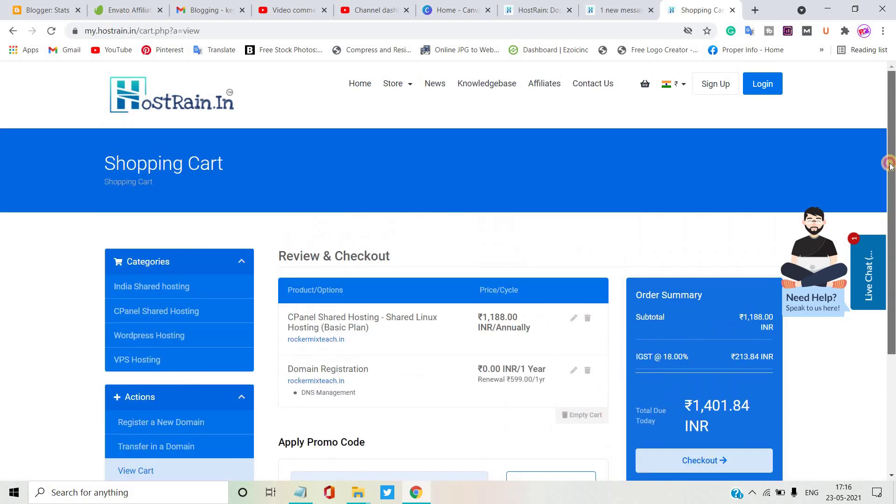